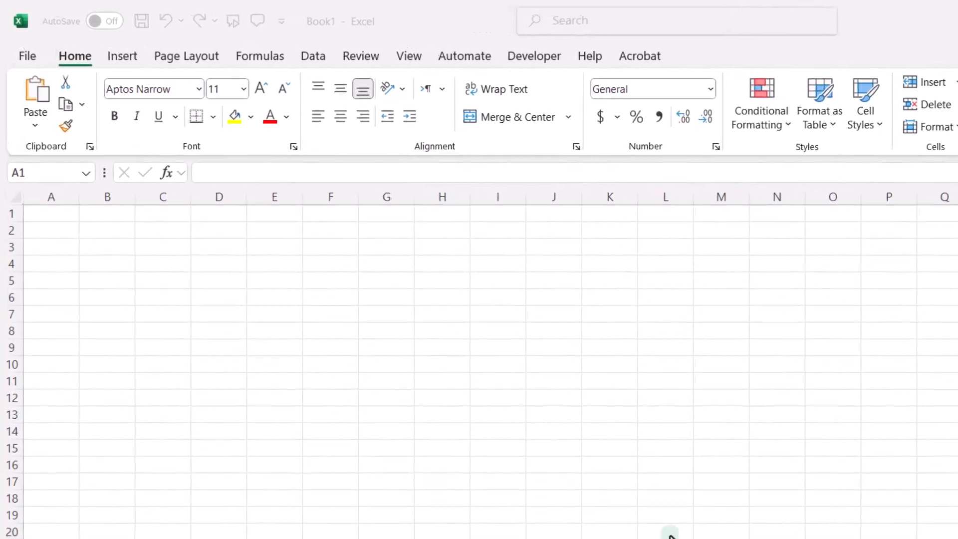
pyautogui.click(327, 59)
pyautogui.click(322, 62)
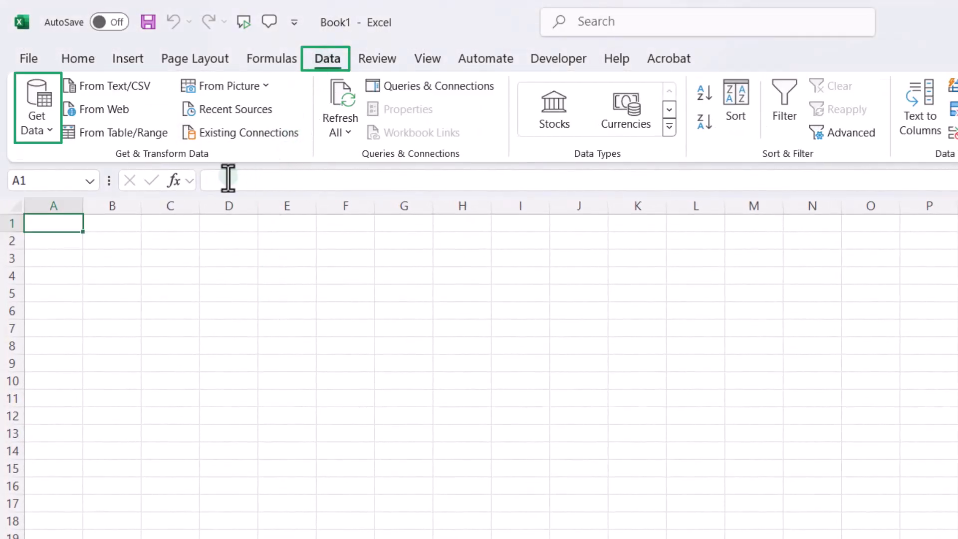
pyautogui.click(42, 125)
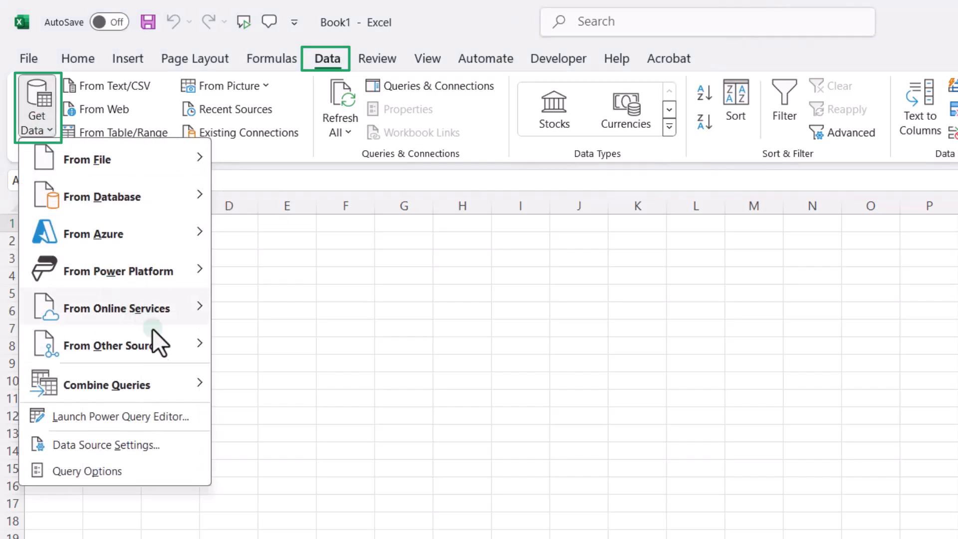
pyautogui.moveTo(155, 351)
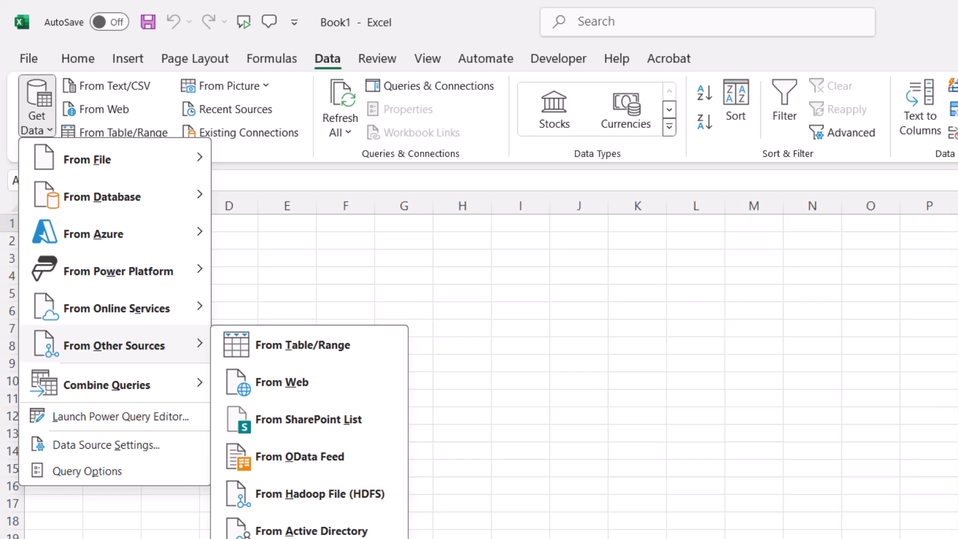
pyautogui.click(515, 446)
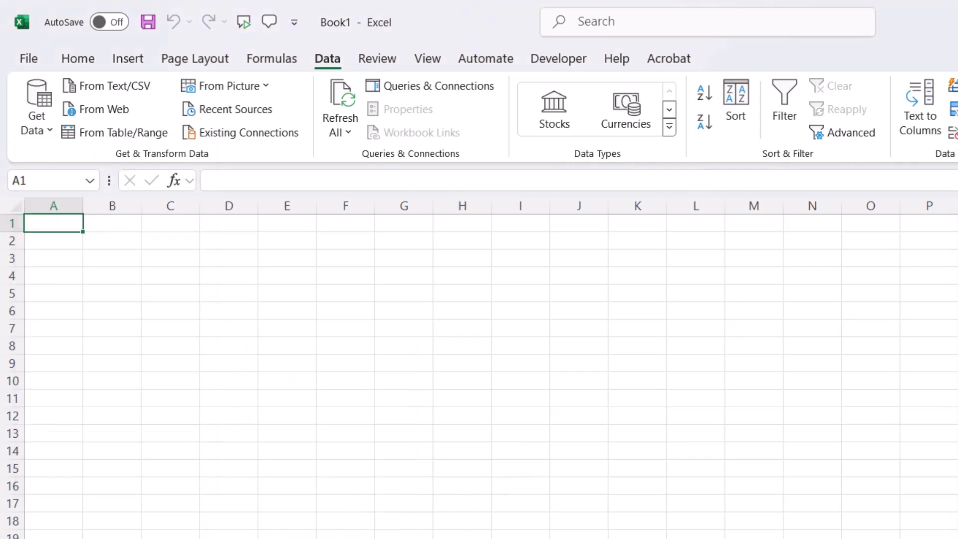
# Step: Open ODBC Data Sources (64-bit) and add a new user data source using ODBC Driver 17 for SQL Server
pyautogui.press('super+s')
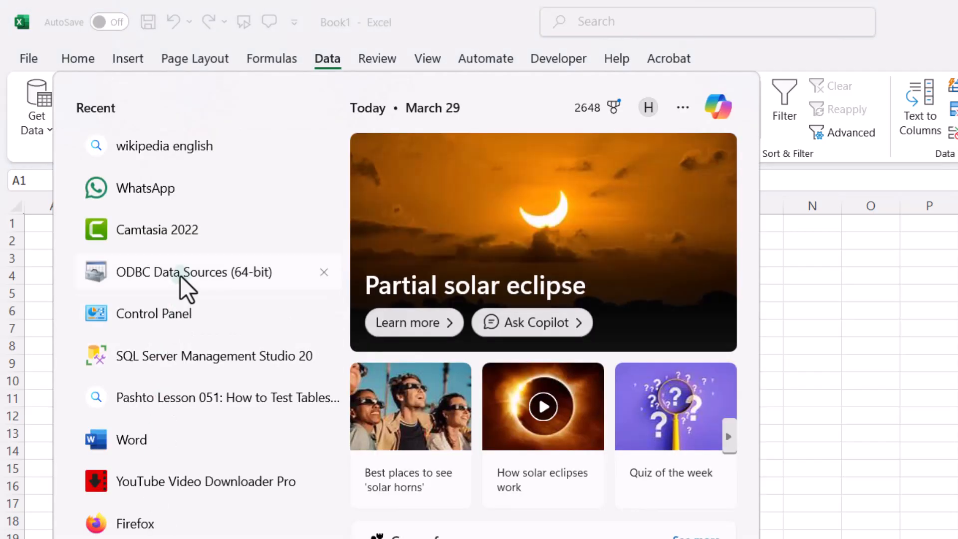
pyautogui.click(181, 275)
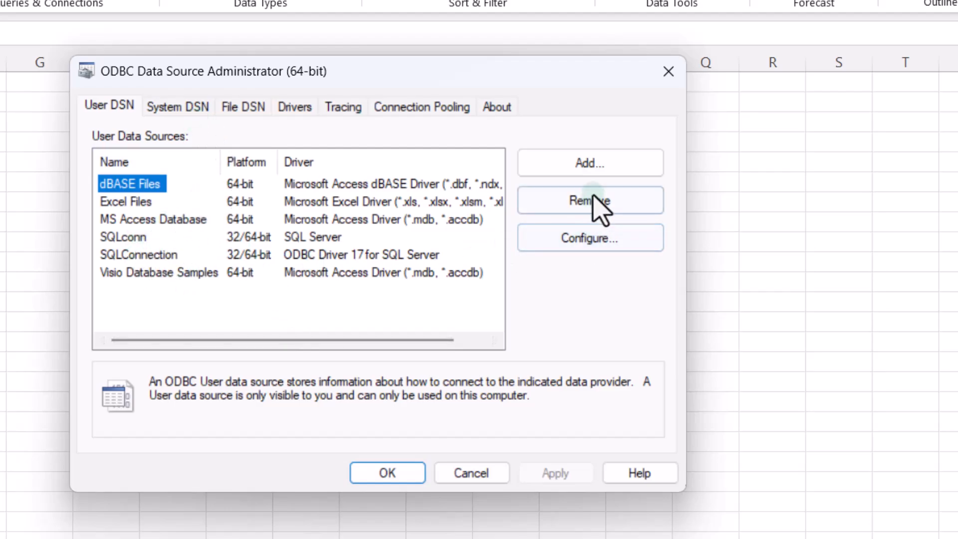
pyautogui.click(632, 164)
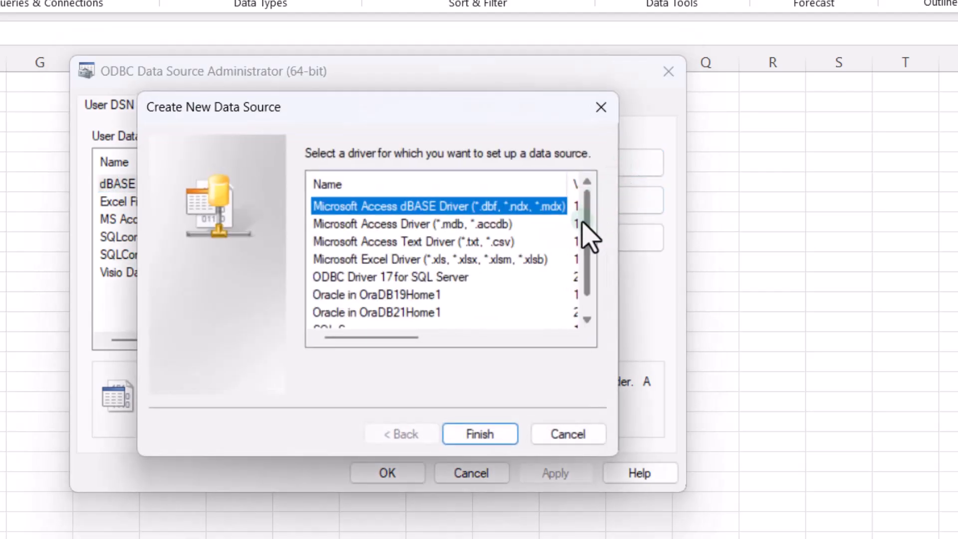
pyautogui.scroll(-1, 502, 287)
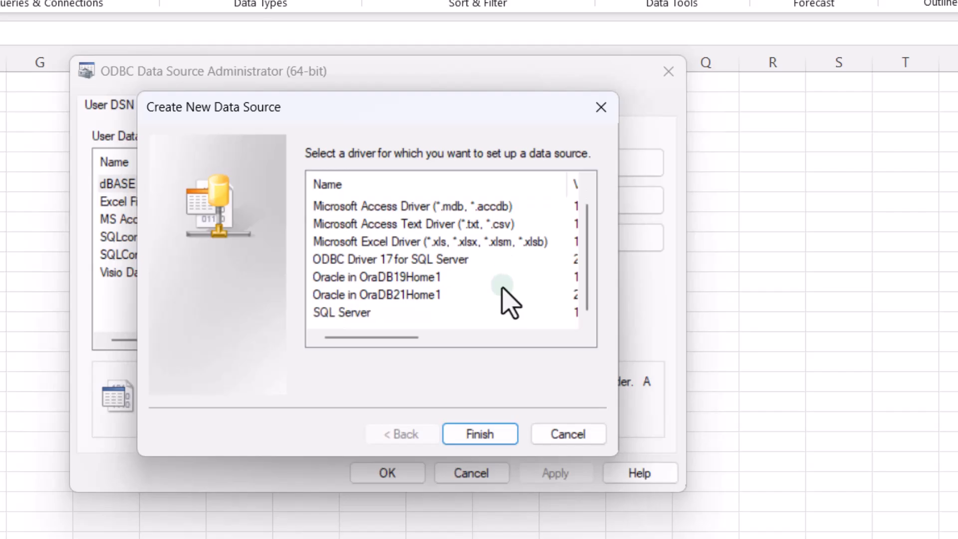
pyautogui.click(371, 262)
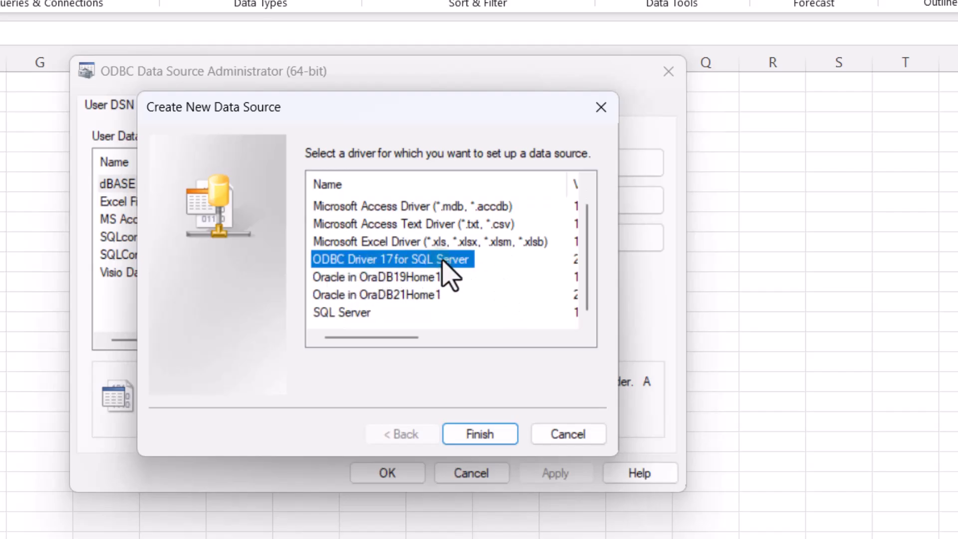
pyautogui.click(484, 432)
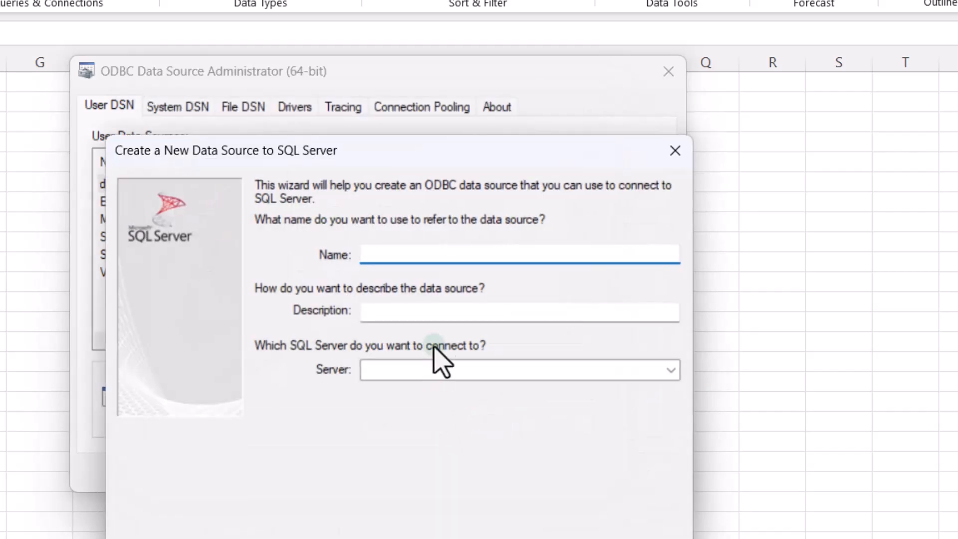
# Step: Name the new SQL Server data source SQLCONNNECTION2
pyautogui.moveTo(443, 159); pyautogui.dragTo(358, 64)
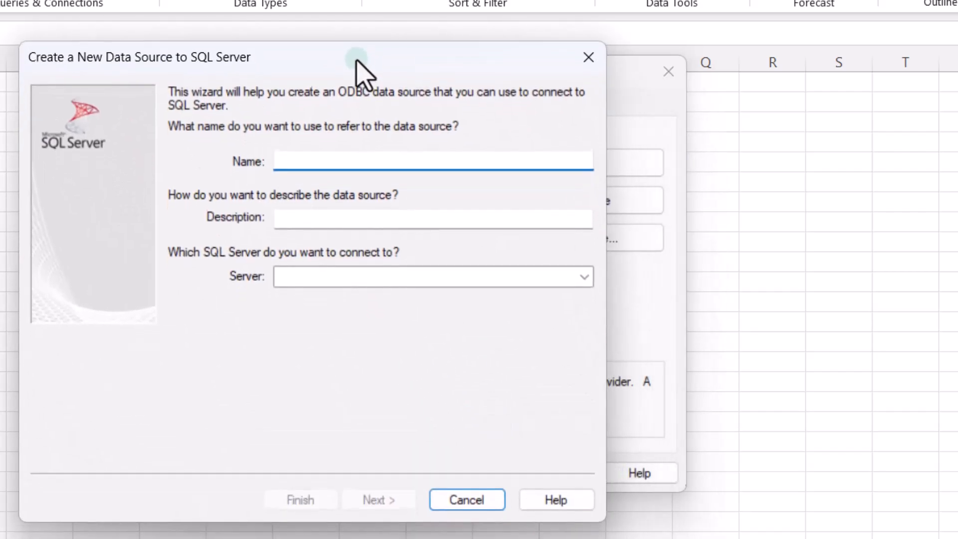
pyautogui.click(328, 151)
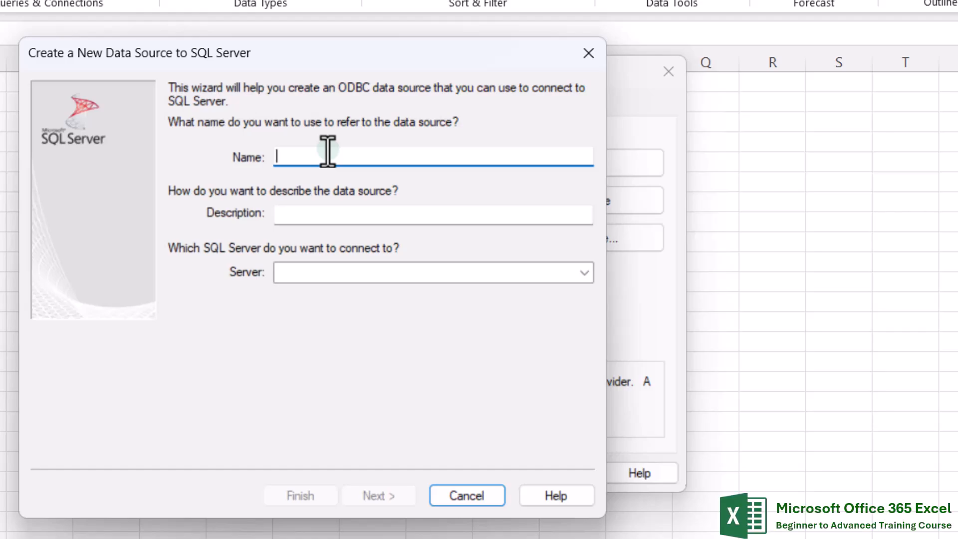
pyautogui.write('SQL')
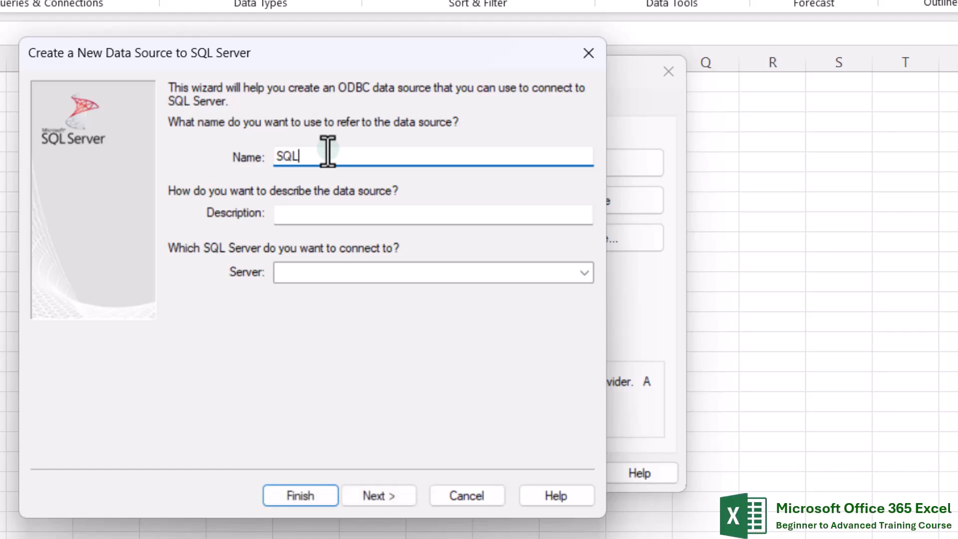
pyautogui.write('CON')
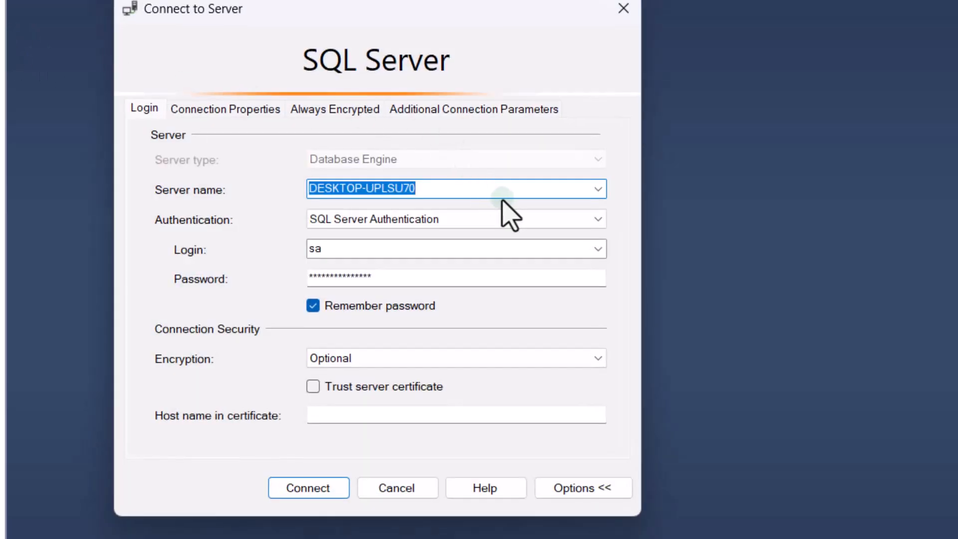
# Step: Copy the server name from SQL Server Management Studio's Connect to Server dialog and close that dialog
pyautogui.rightClick(384, 189)
pyautogui.click(435, 254)
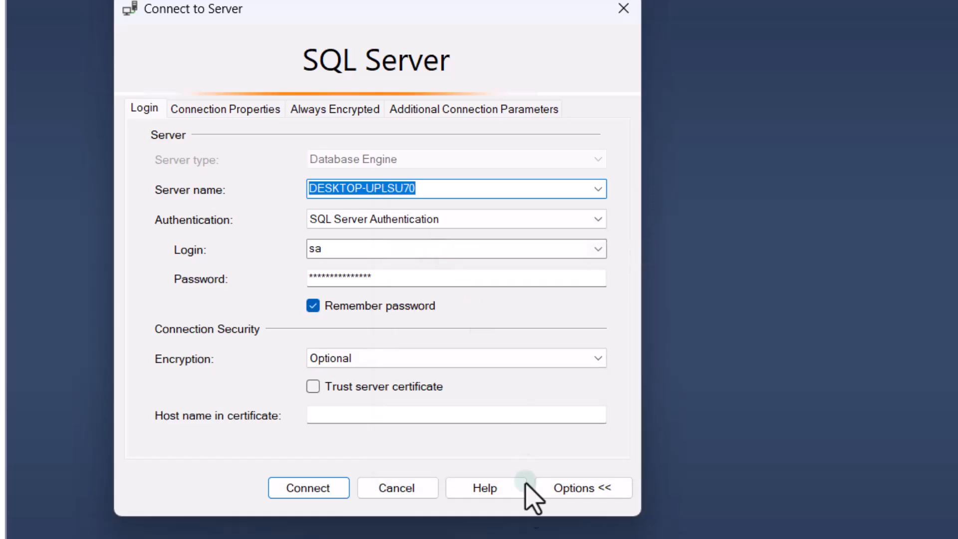
pyautogui.click(623, 9)
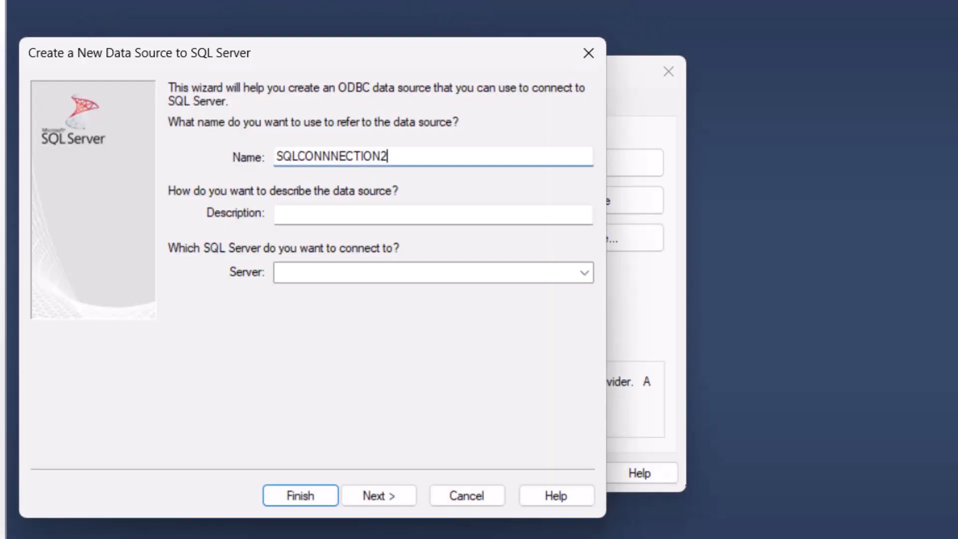
# Step: Paste DESKTOP-UPLSU70 as the data source's server and continue the wizard
pyautogui.click(309, 212)
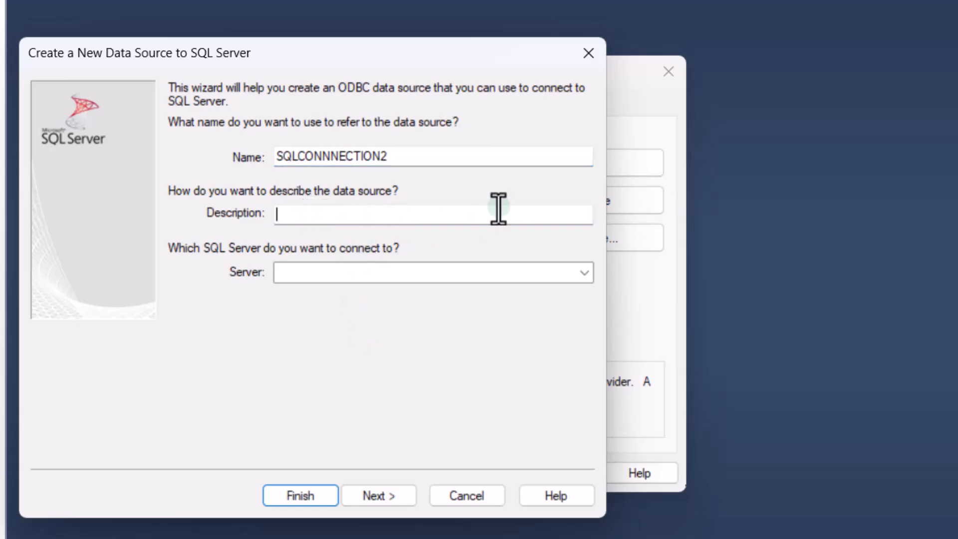
pyautogui.click(361, 277)
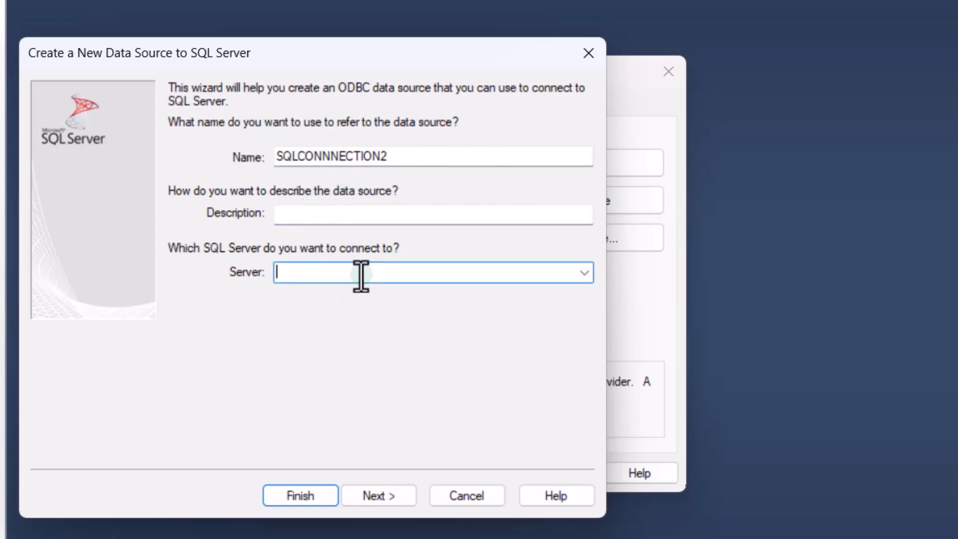
pyautogui.rightClick(360, 274)
pyautogui.click(432, 367)
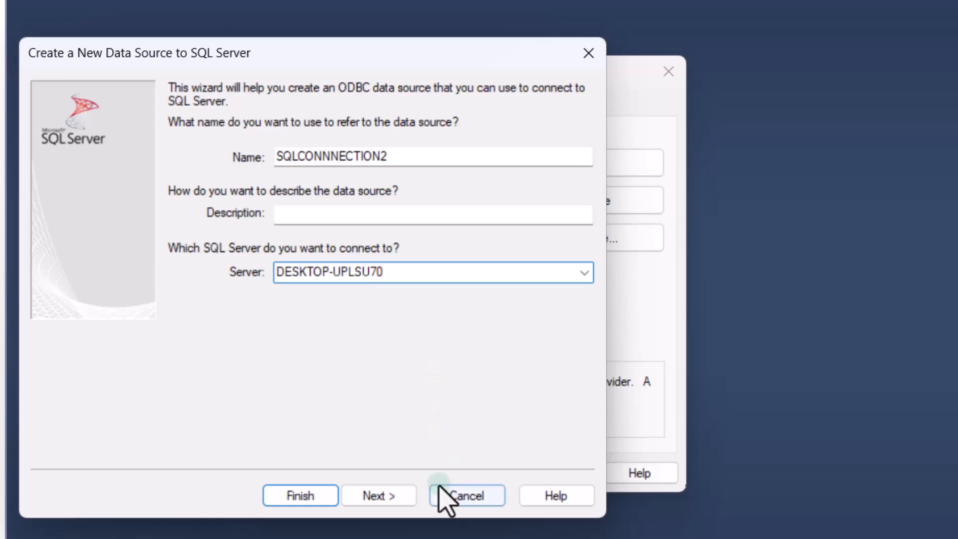
pyautogui.click(389, 495)
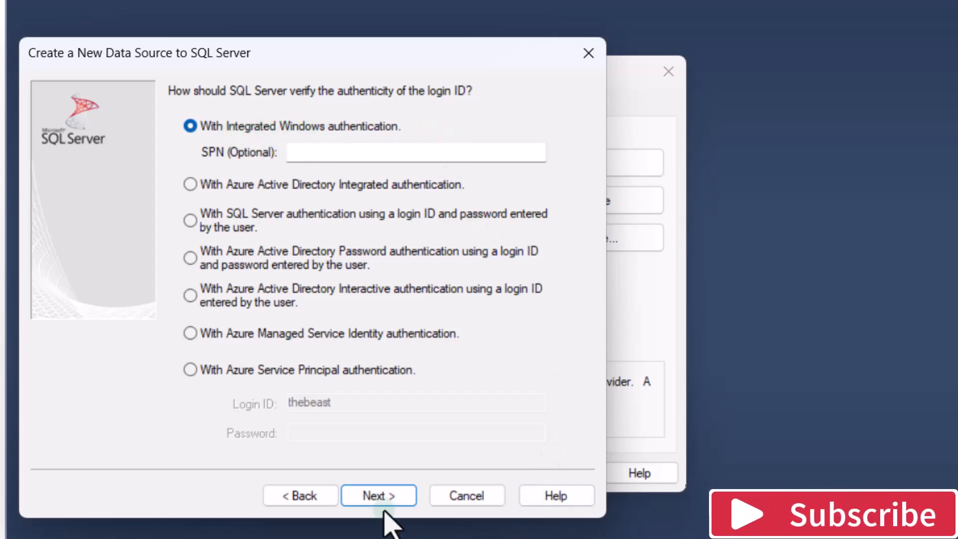
# Step: Keep integrated Windows authentication and change the default database to AdventureWorks2022
pyautogui.click(378, 496)
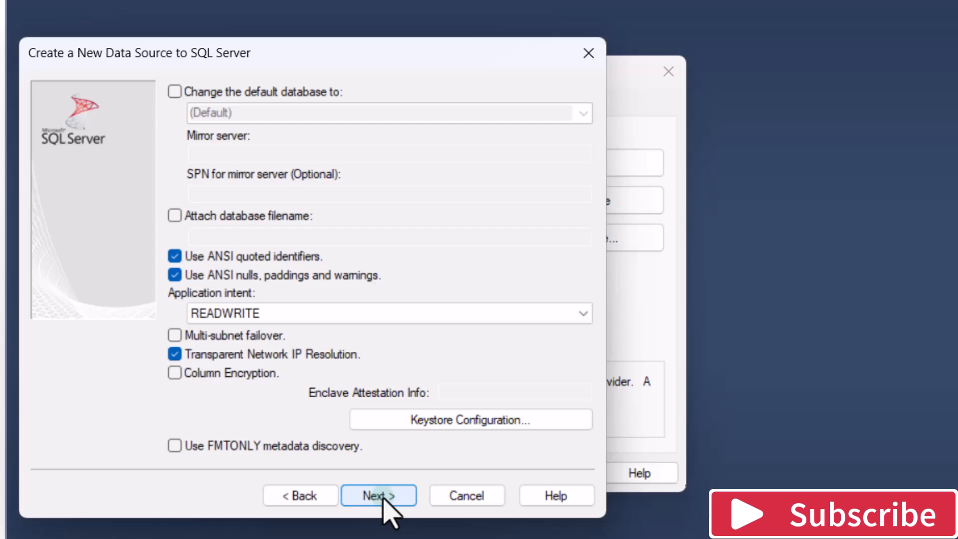
pyautogui.click(302, 93)
pyautogui.click(583, 113)
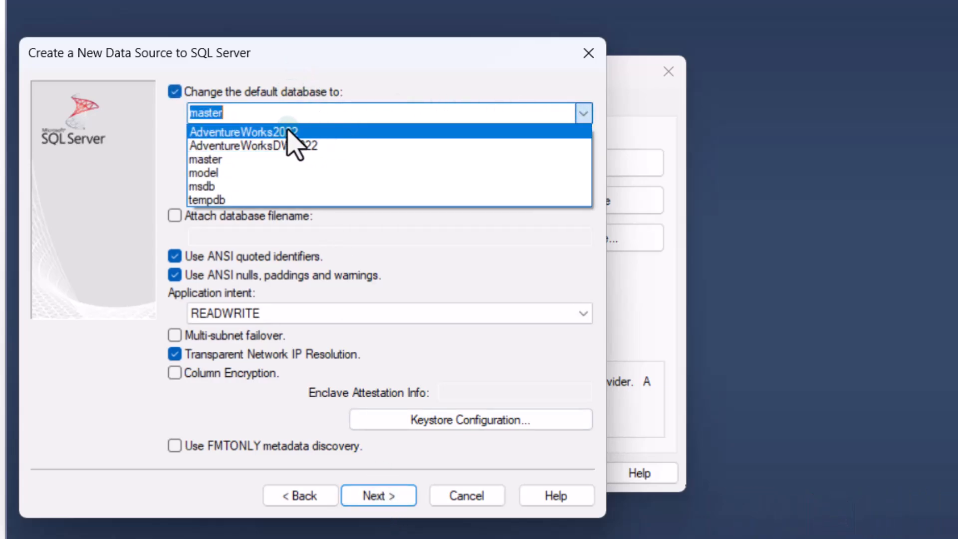
pyautogui.click(253, 133)
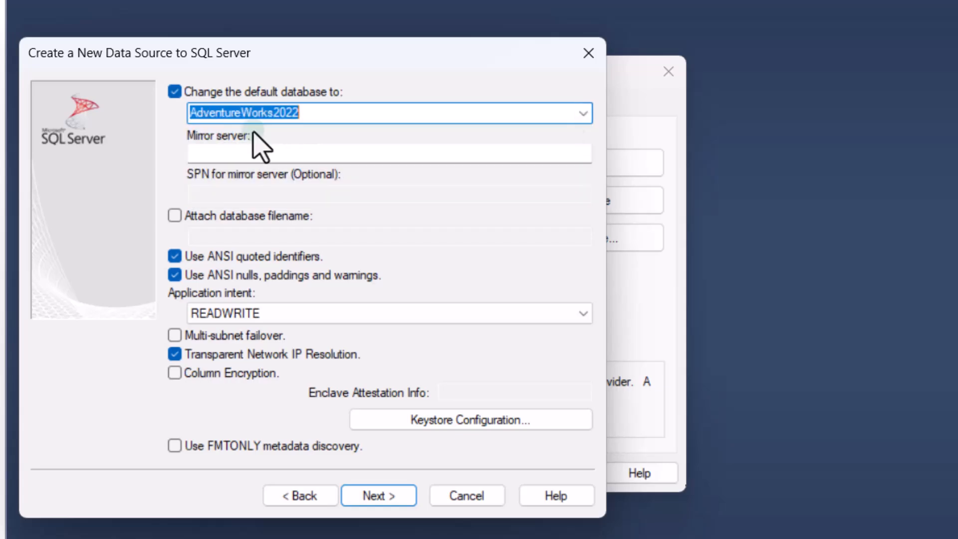
# Step: Finish the data source wizard and test the new data source's connection
pyautogui.click(394, 499)
pyautogui.click(384, 496)
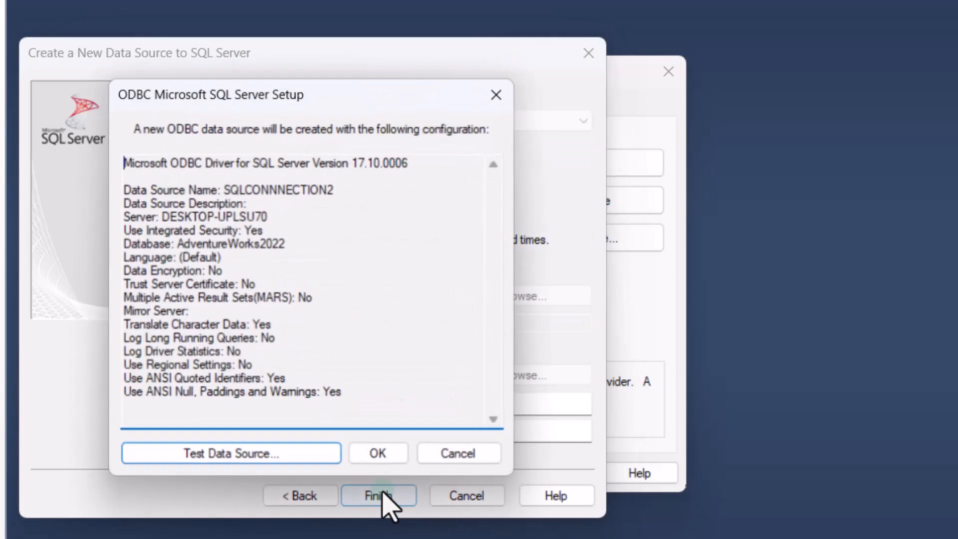
pyautogui.click(290, 456)
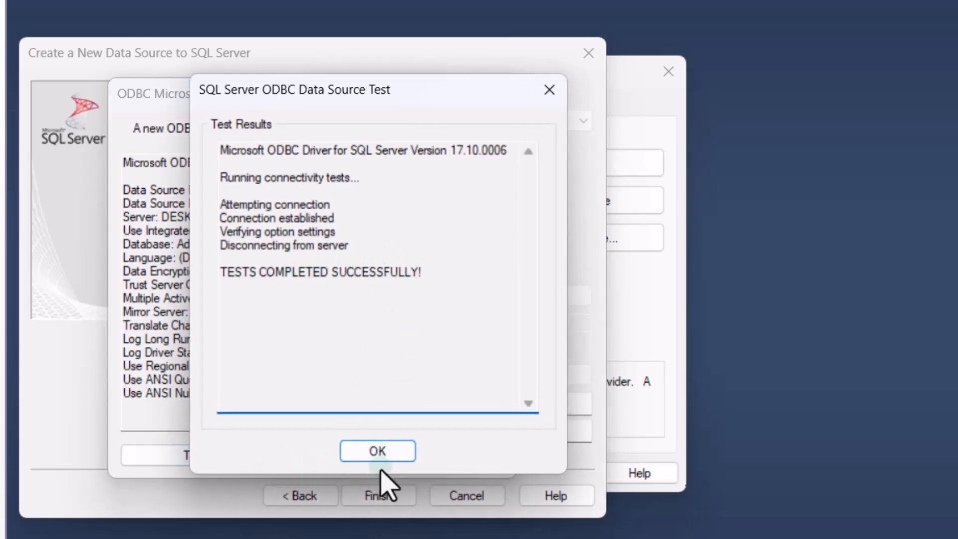
# Step: Close the test results and confirm the setup and ODBC administrator dialogs
pyautogui.click(391, 454)
pyautogui.click(384, 457)
pyautogui.click(384, 471)
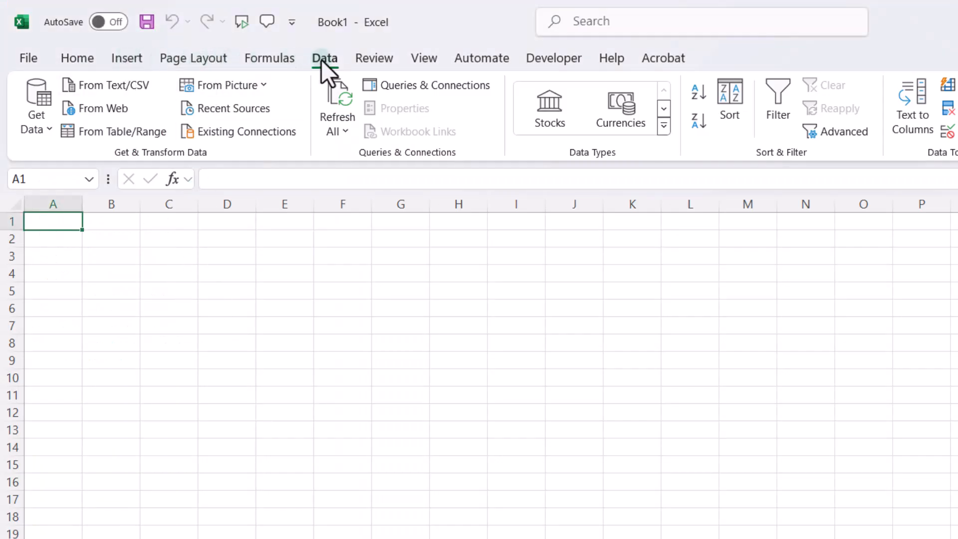
# Step: Get data from ODBC in Excel, choosing the SQLCONNNECTION2 data source name
pyautogui.click(30, 133)
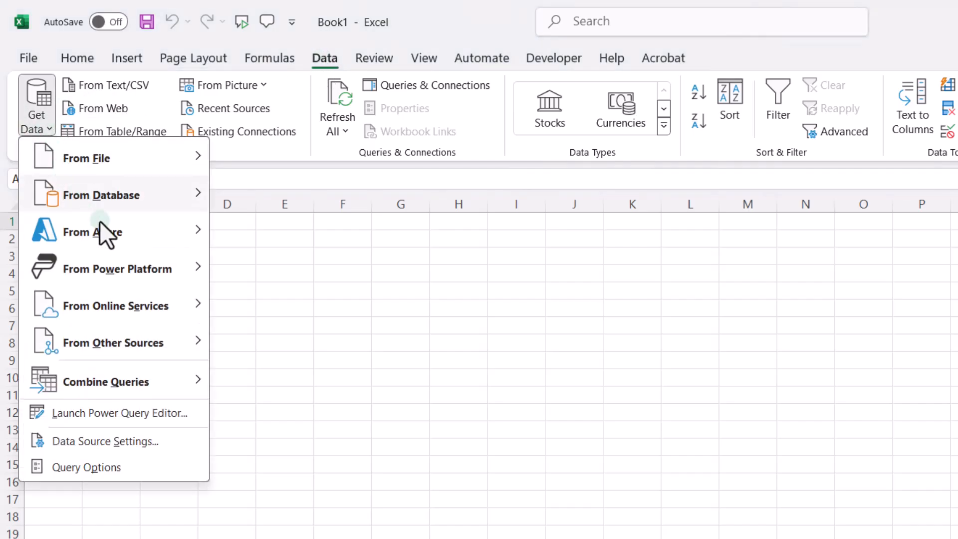
pyautogui.moveTo(126, 352)
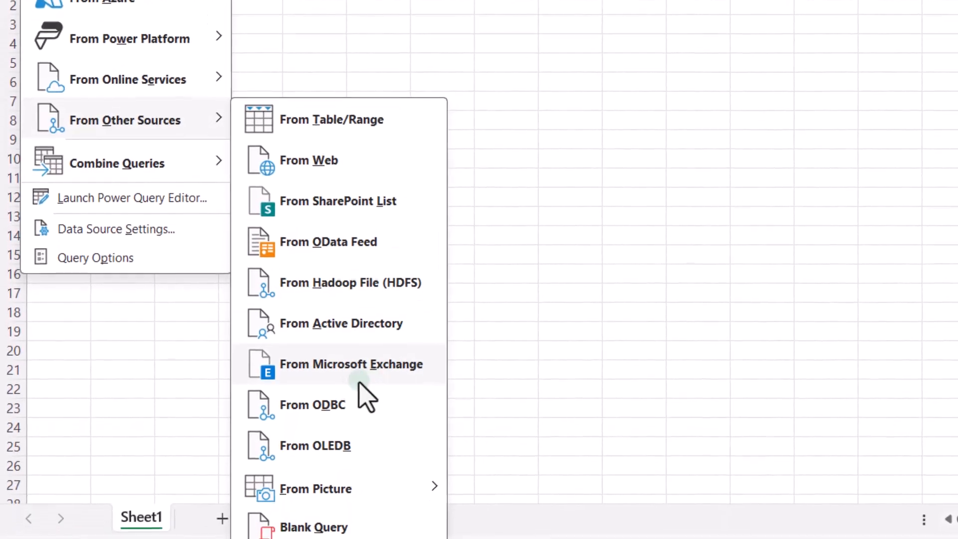
pyautogui.click(329, 407)
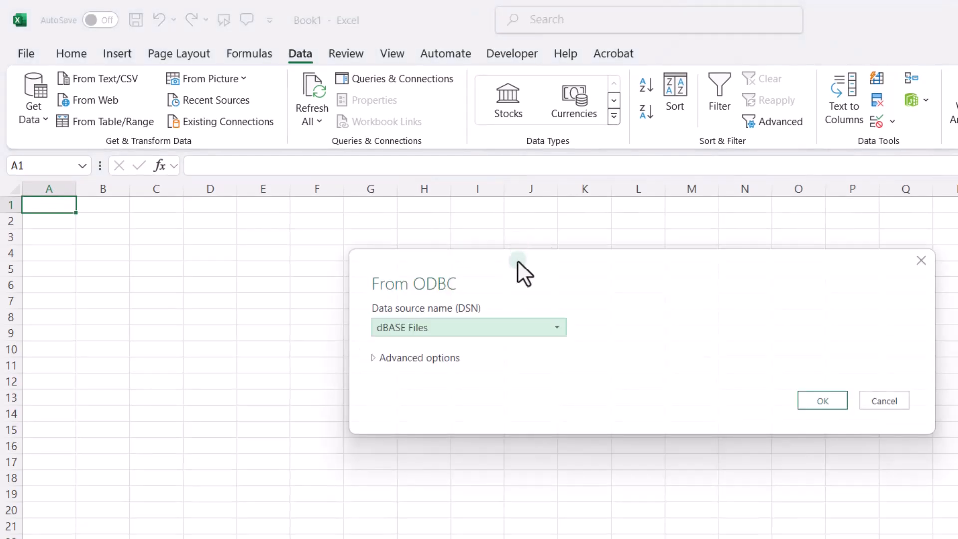
pyautogui.click(496, 322)
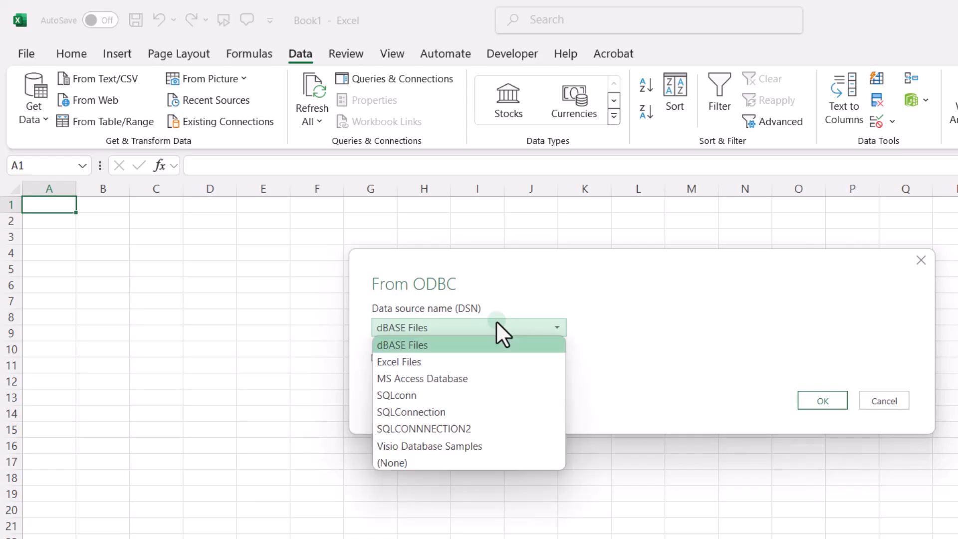
pyautogui.click(439, 428)
pyautogui.click(820, 400)
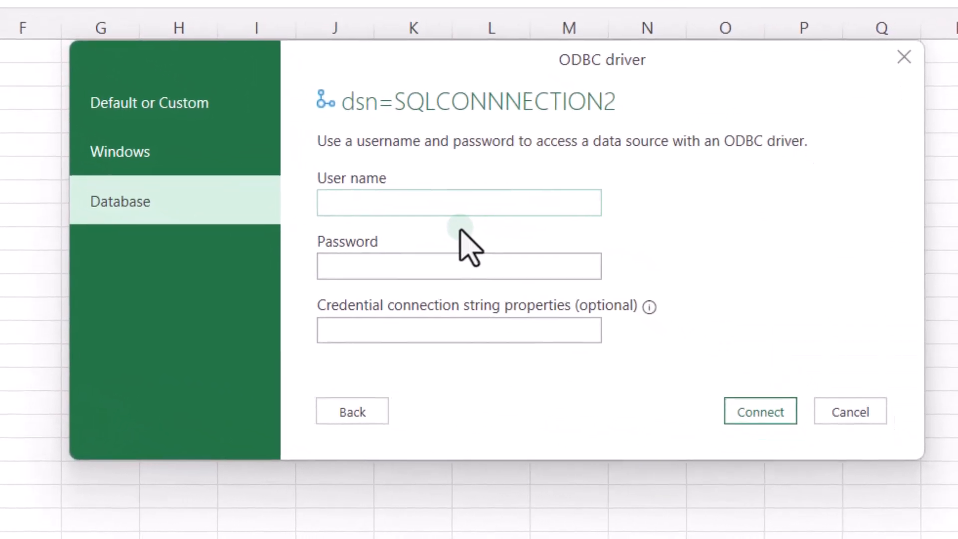
# Step: Enter the database user name and password for the ODBC driver and connect
pyautogui.click(459, 200)
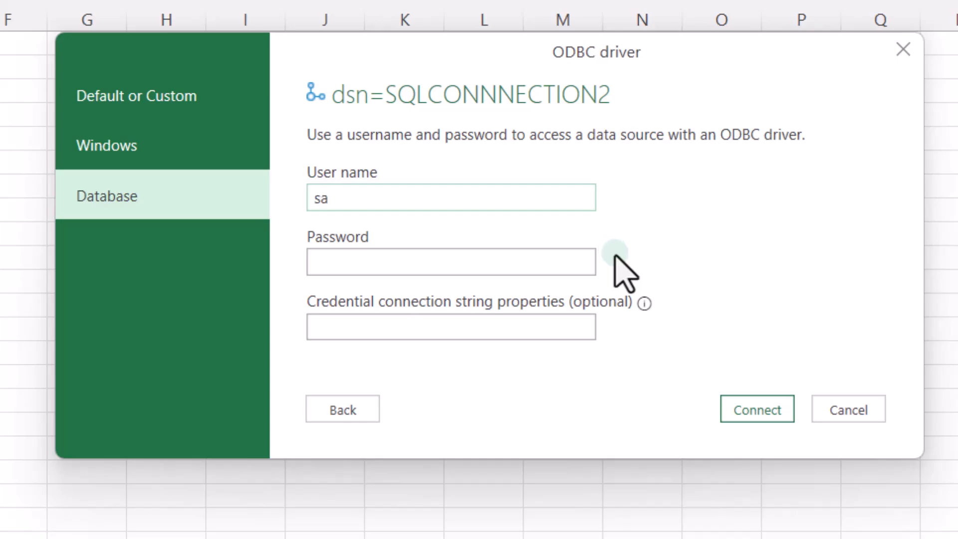
pyautogui.click(481, 271)
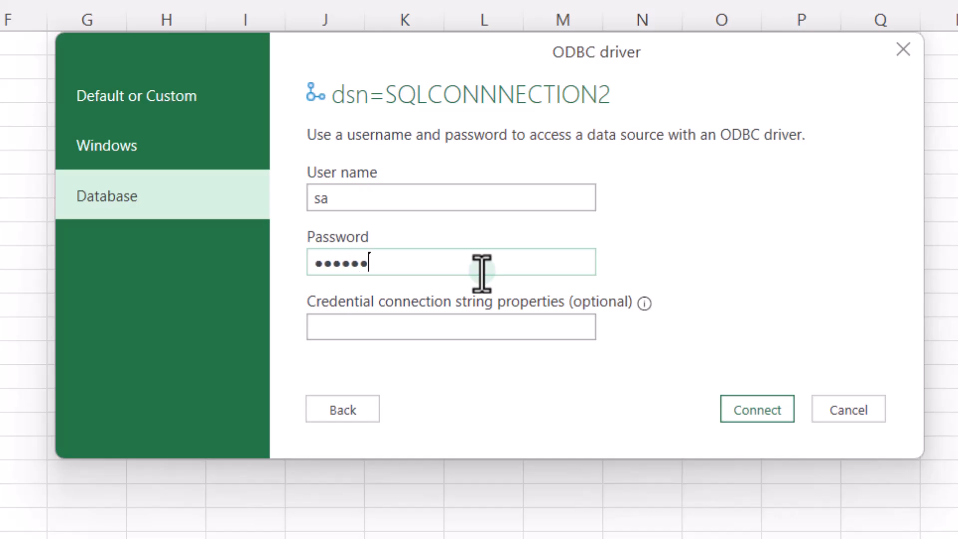
pyautogui.click(763, 411)
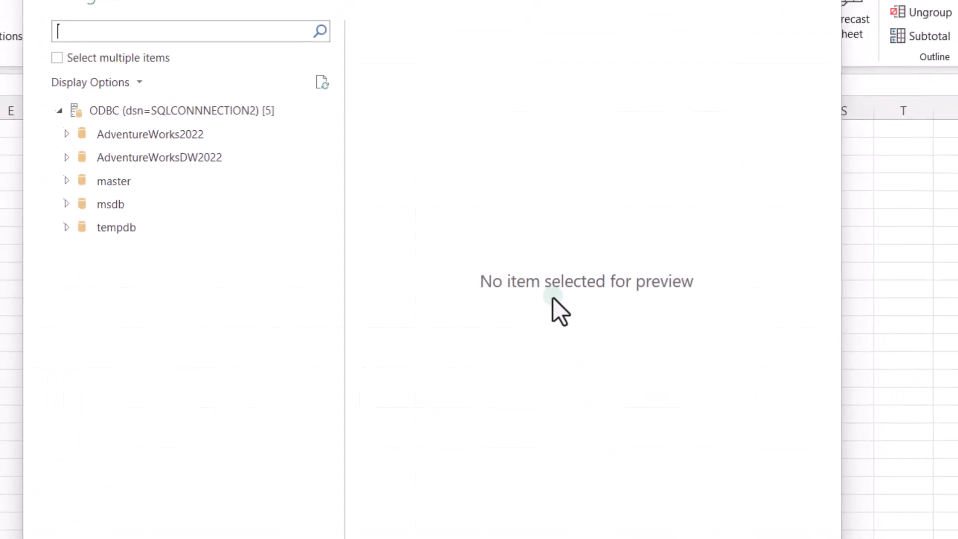
# Step: Expand the AdventureWorks2022 database in the Navigator
pyautogui.click(97, 174)
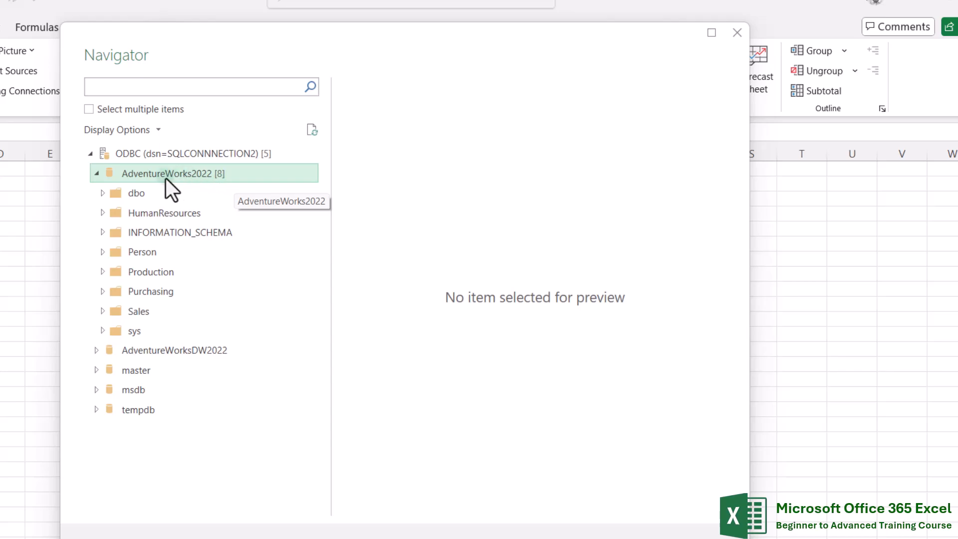
# Step: Expand the dbo and Person schemas and load the Person CountryRegion table into the worksheet
pyautogui.click(103, 193)
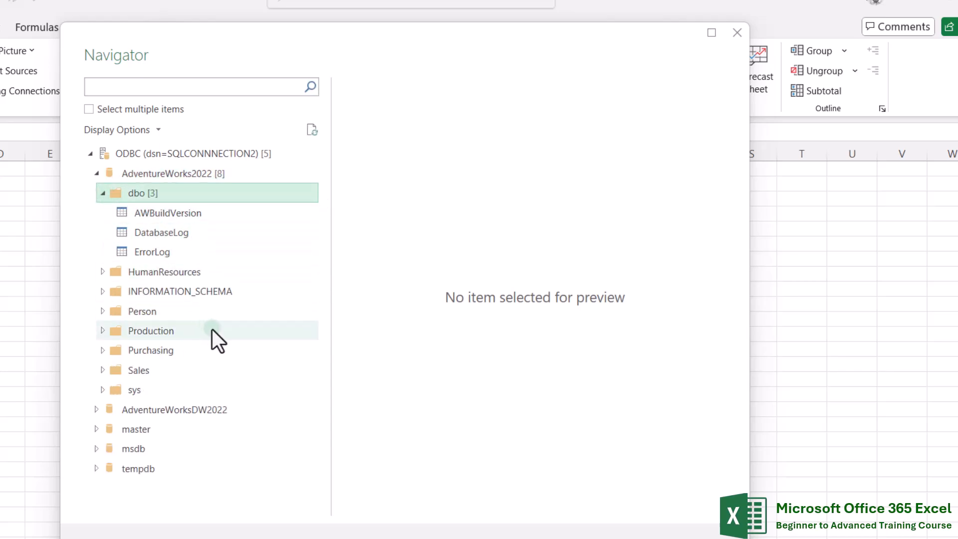
pyautogui.click(102, 313)
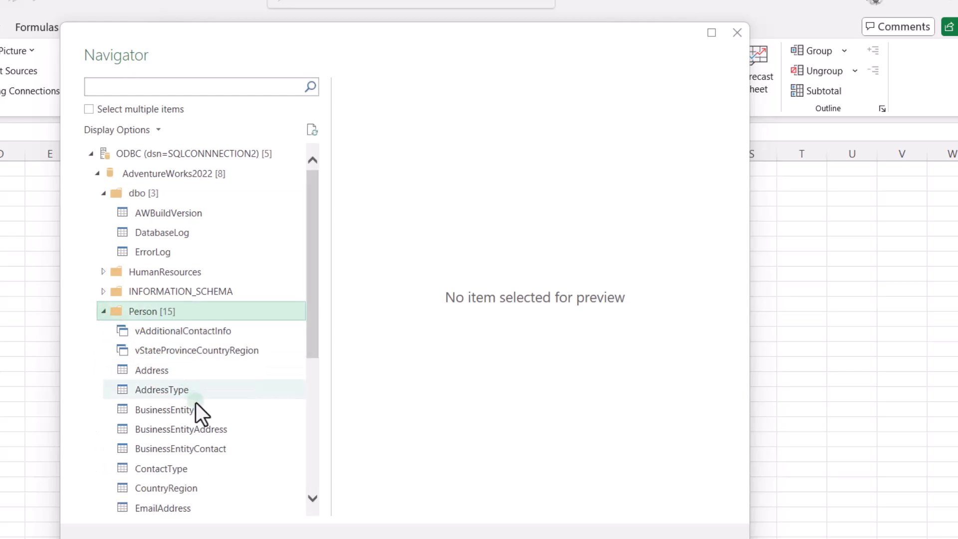
pyautogui.scroll(-1, 200, 422)
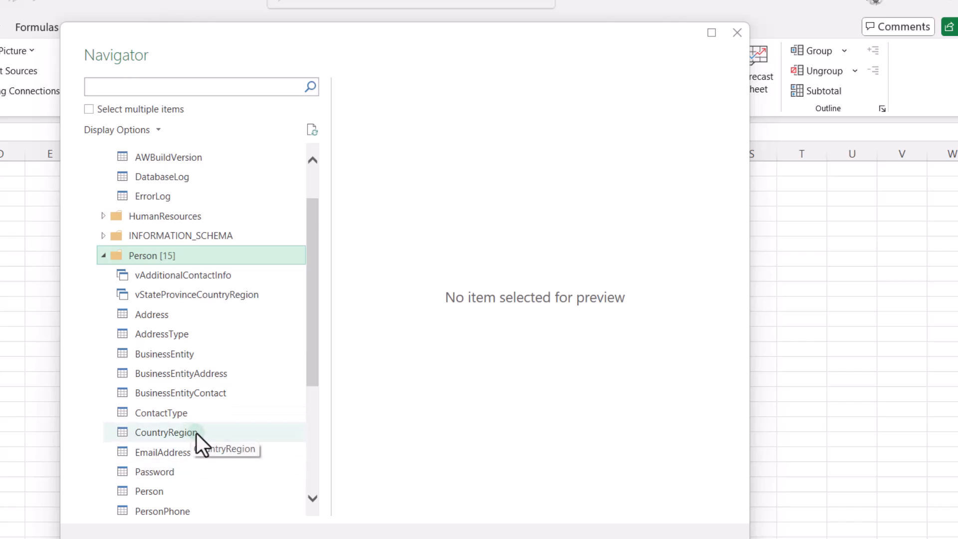
pyautogui.click(263, 440)
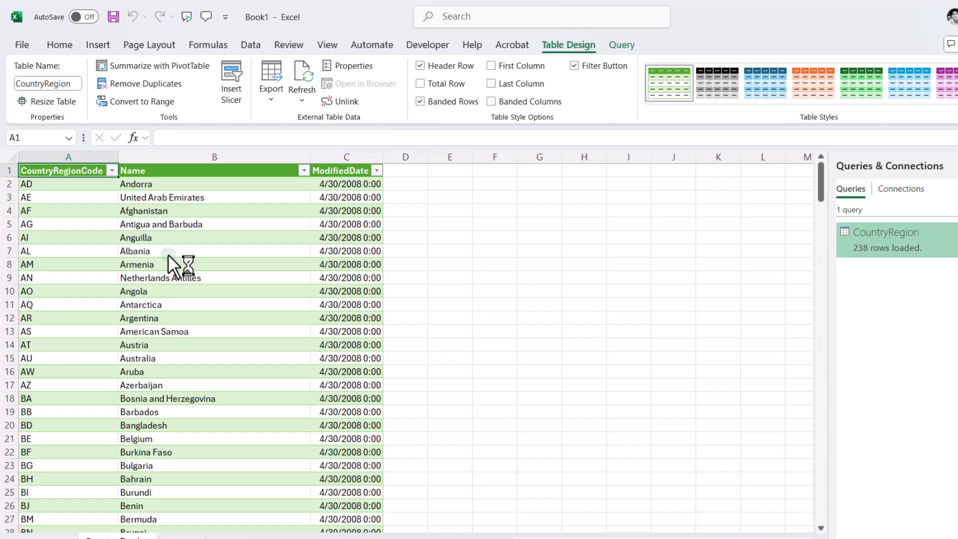
pyautogui.moveTo(886, 255)
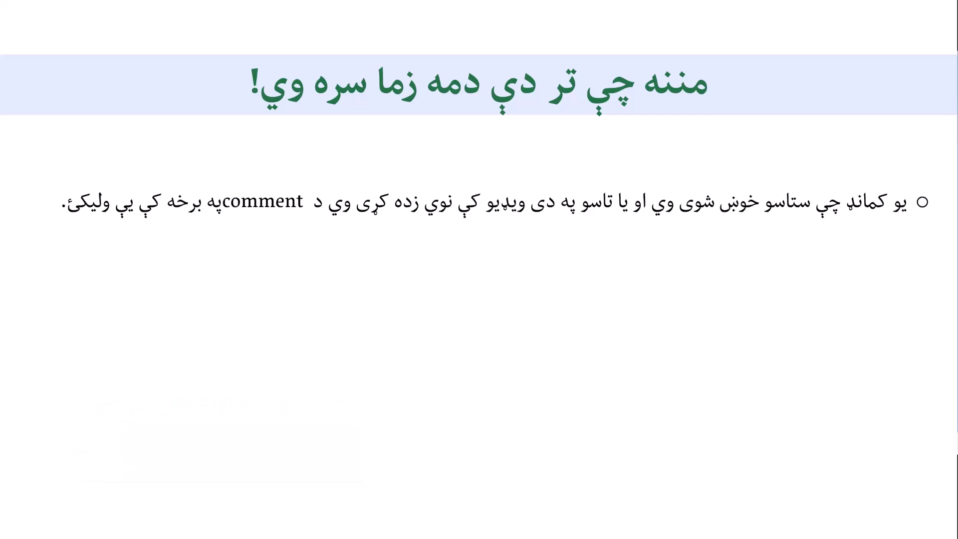
pyautogui.click(494, 292)
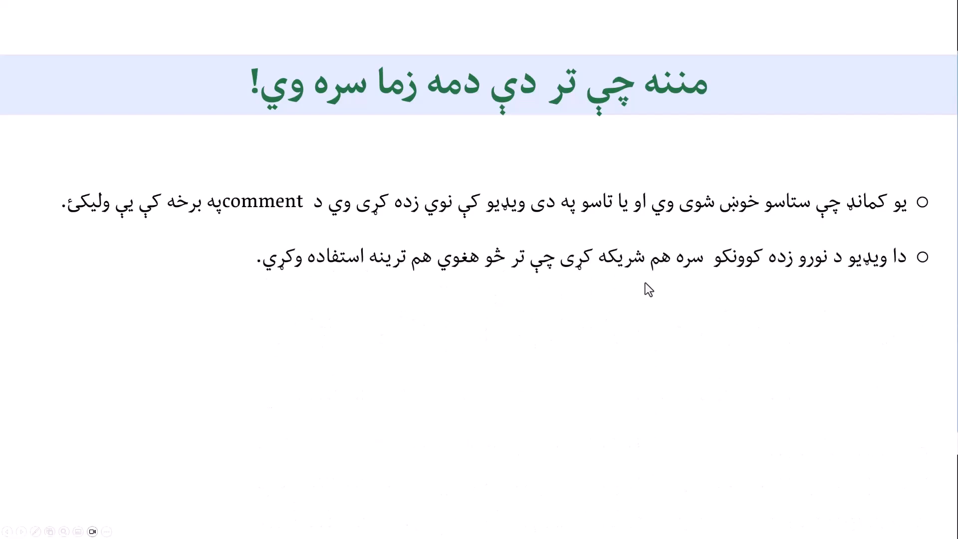
pyautogui.click(646, 314)
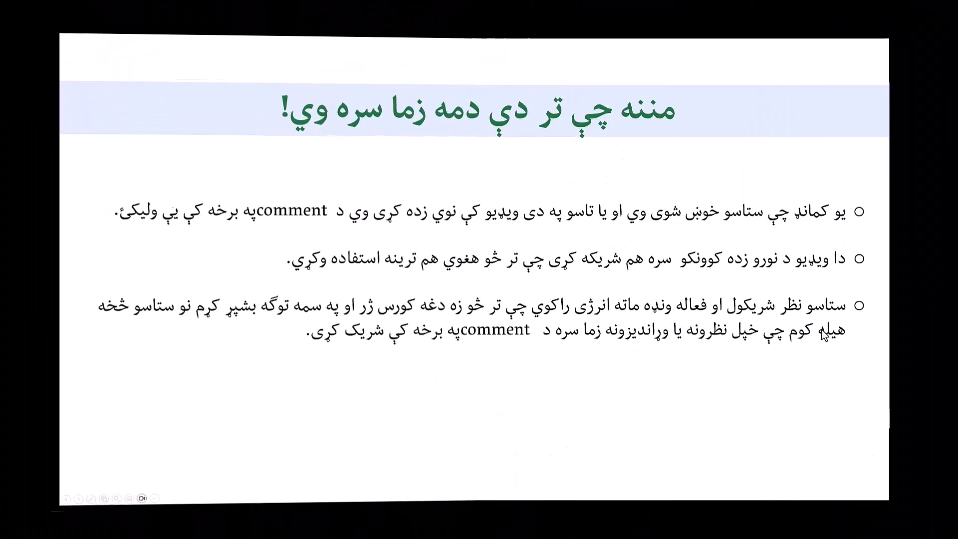